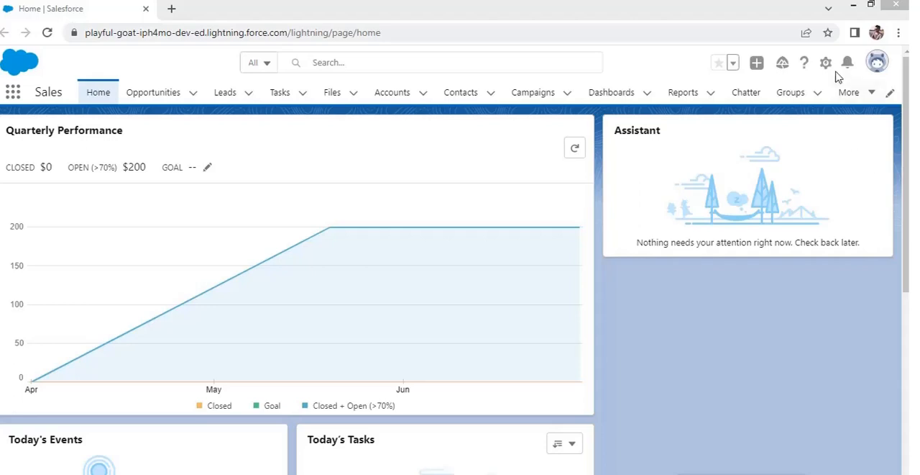
Open Setup for the current app, search for "flows", and open the Flows page under Process Automation
{"action": "left_click", "coordinate": [827, 64]}
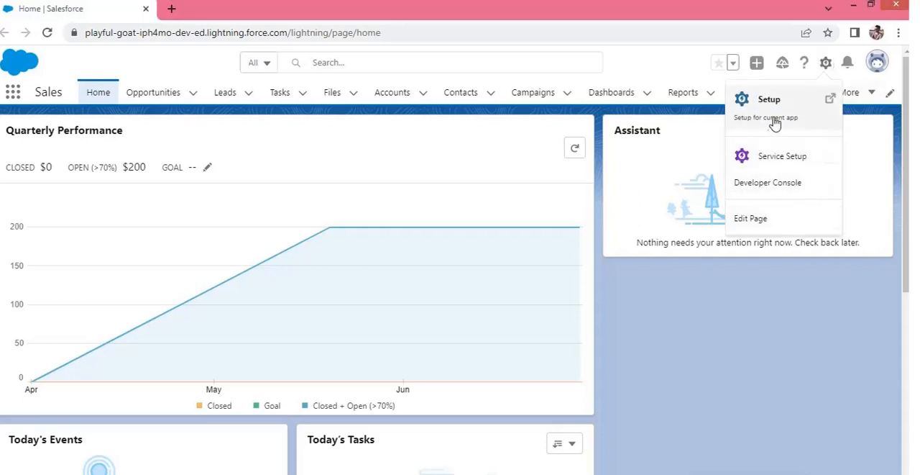
{"action": "left_click", "coordinate": [775, 124]}
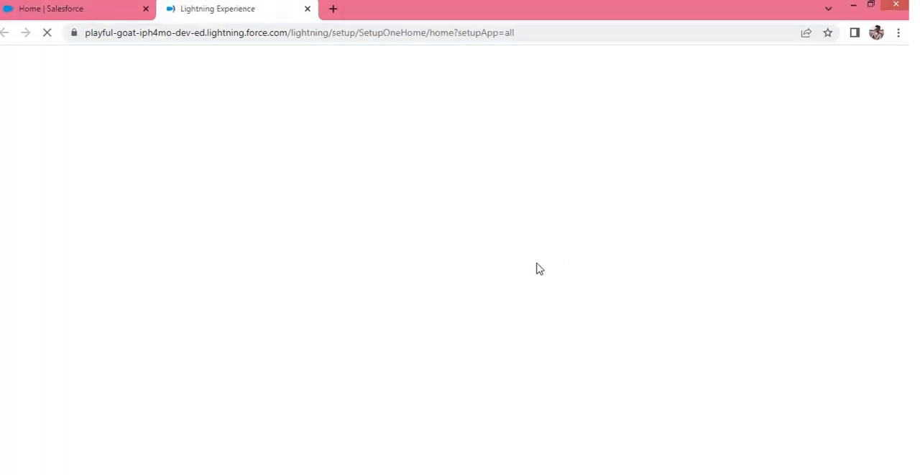
{"action": "left_click", "coordinate": [68, 136]}
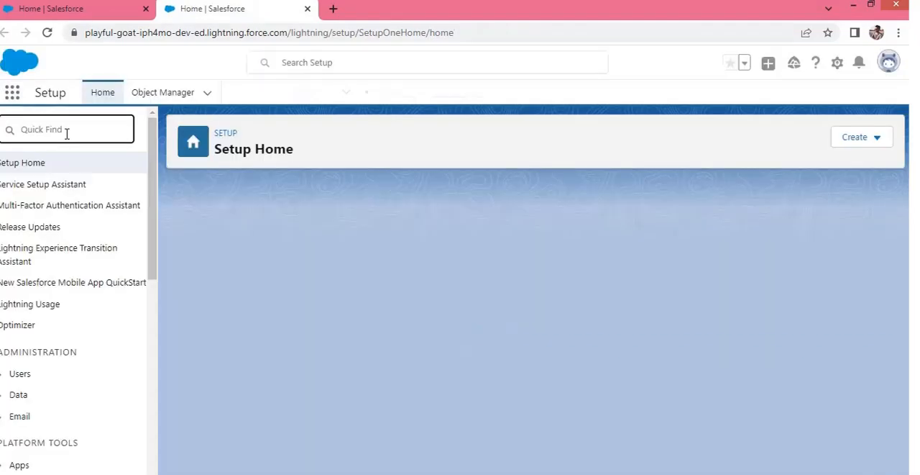
{"action": "type", "text": "f"}
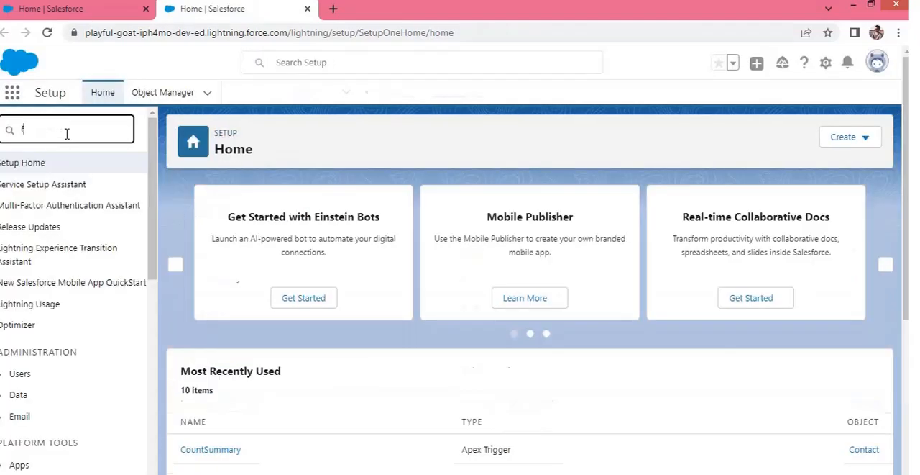
{"action": "type", "text": "lows"}
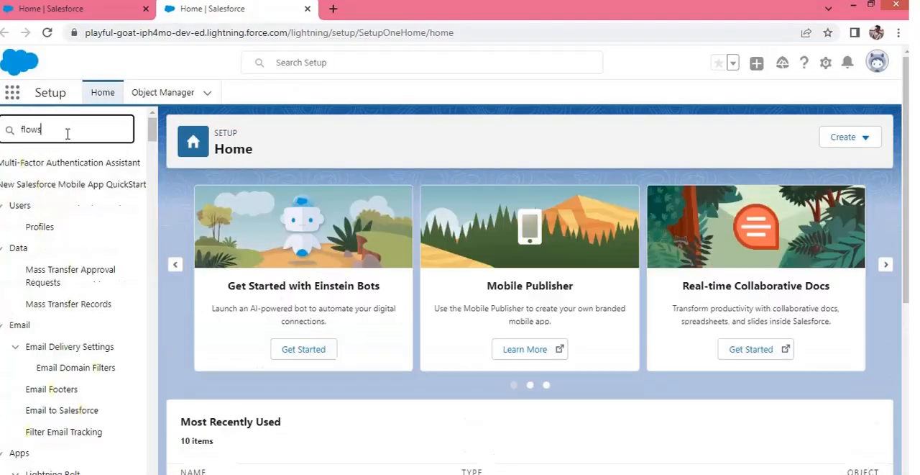
{"action": "left_click", "coordinate": [34, 187]}
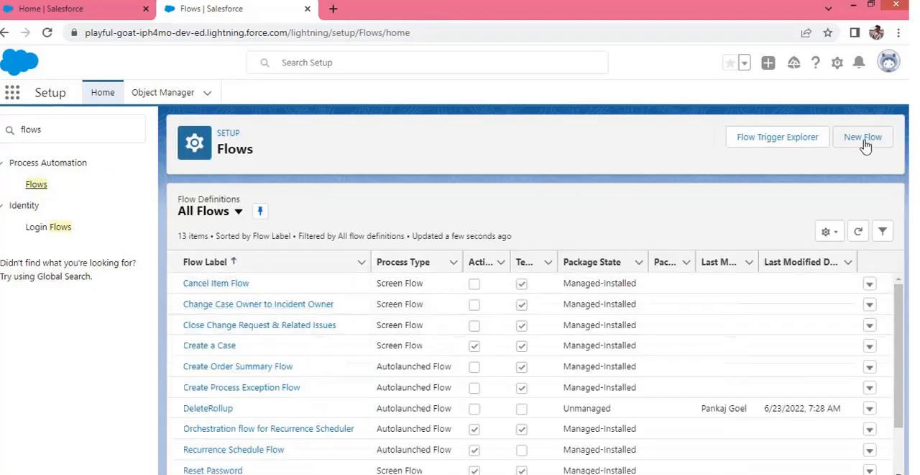
{"action": "scroll", "coordinate": [320, 396], "scroll_direction": "down", "scroll_amount": 2}
{"action": "scroll", "coordinate": [314, 400], "scroll_direction": "up", "scroll_amount": 2}
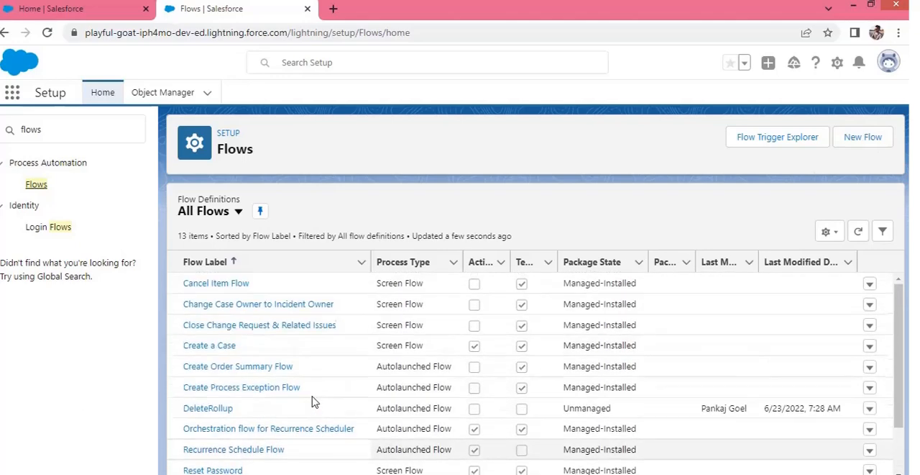
Start a new flow, browse all flow types and templates, and create a Screen Flow from the core types
{"action": "left_click", "coordinate": [855, 150]}
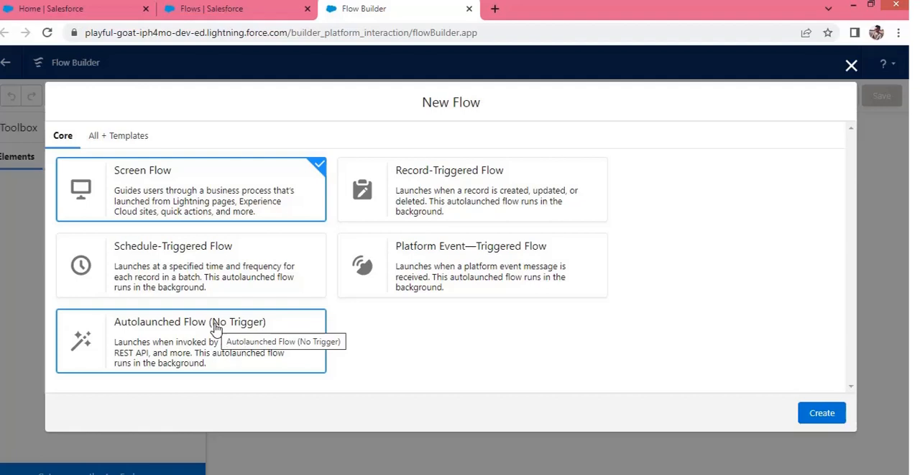
{"action": "left_click", "coordinate": [118, 135]}
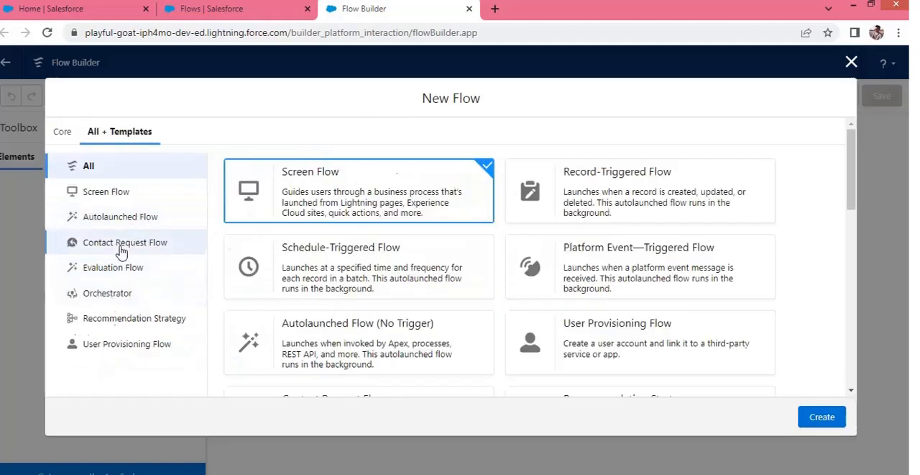
{"action": "scroll", "coordinate": [130, 333], "scroll_direction": "down", "scroll_amount": 2}
{"action": "scroll", "coordinate": [130, 333], "scroll_direction": "up", "scroll_amount": 3}
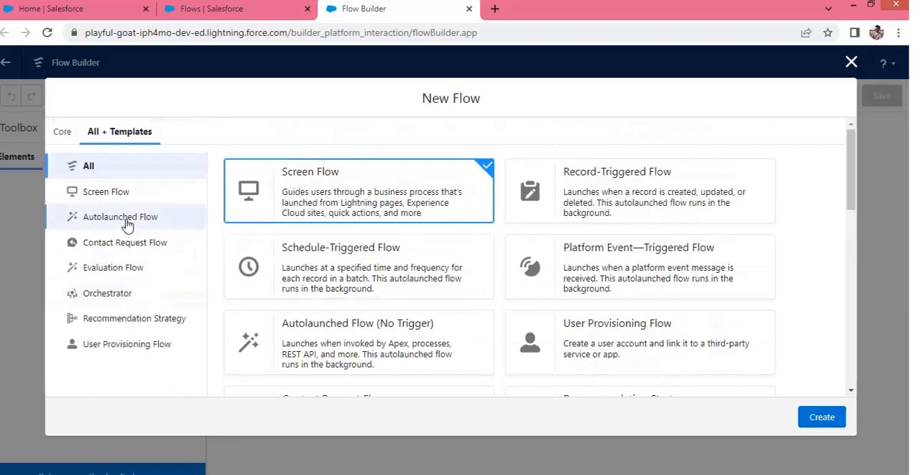
{"action": "scroll", "coordinate": [137, 343], "scroll_direction": "down", "scroll_amount": 3}
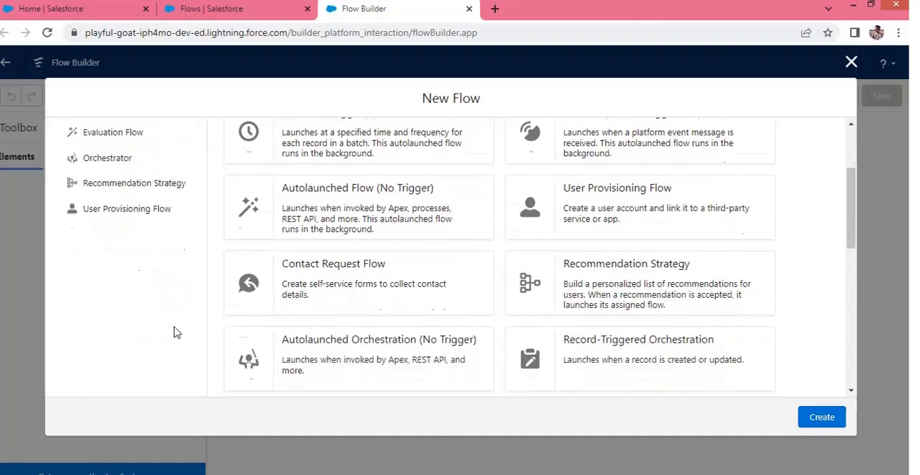
{"action": "scroll", "coordinate": [264, 305], "scroll_direction": "up", "scroll_amount": 3}
{"action": "left_click", "coordinate": [63, 135]}
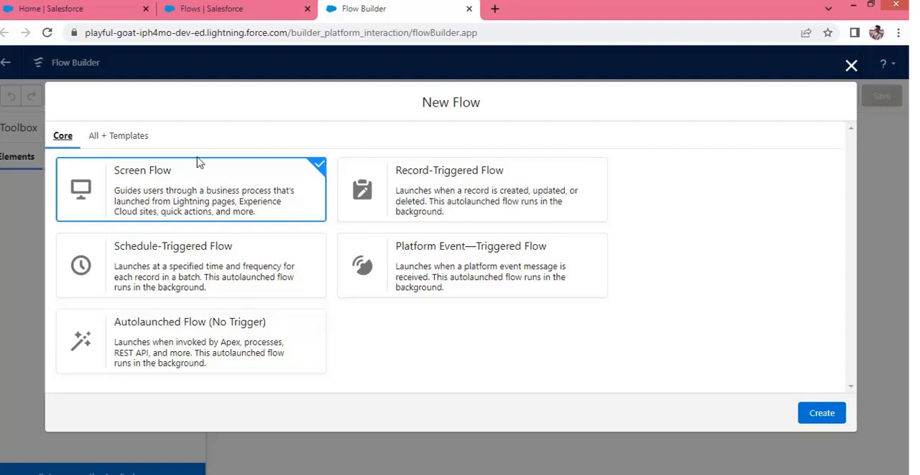
{"action": "left_click", "coordinate": [821, 413]}
Return to the Flows list and create another new flow of the Record-Triggered Flow type
{"action": "left_click", "coordinate": [224, 10]}
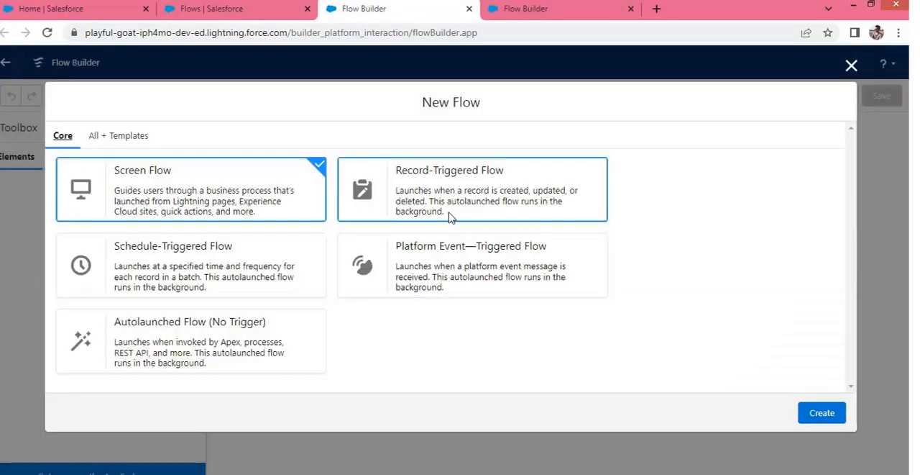
{"action": "left_click", "coordinate": [451, 206]}
{"action": "left_click", "coordinate": [822, 412]}
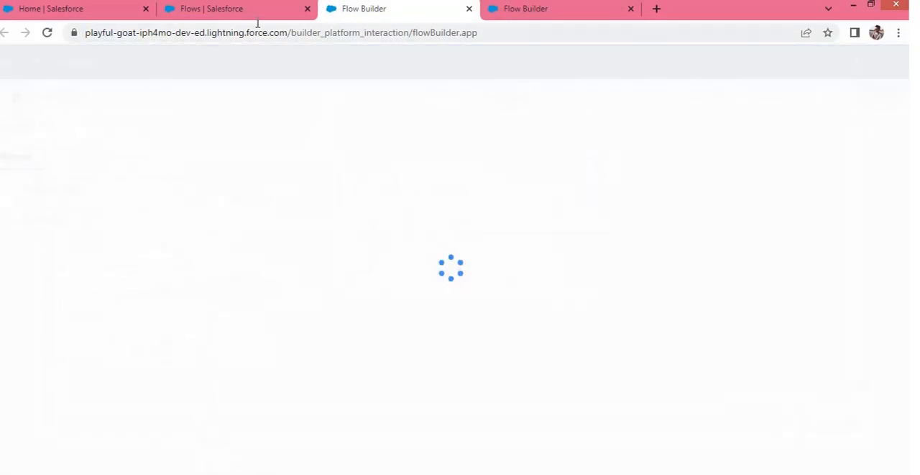
Return to the Flows list and create another new flow of the Schedule-Triggered Flow type
{"action": "left_click", "coordinate": [256, 12]}
{"action": "left_click", "coordinate": [863, 137]}
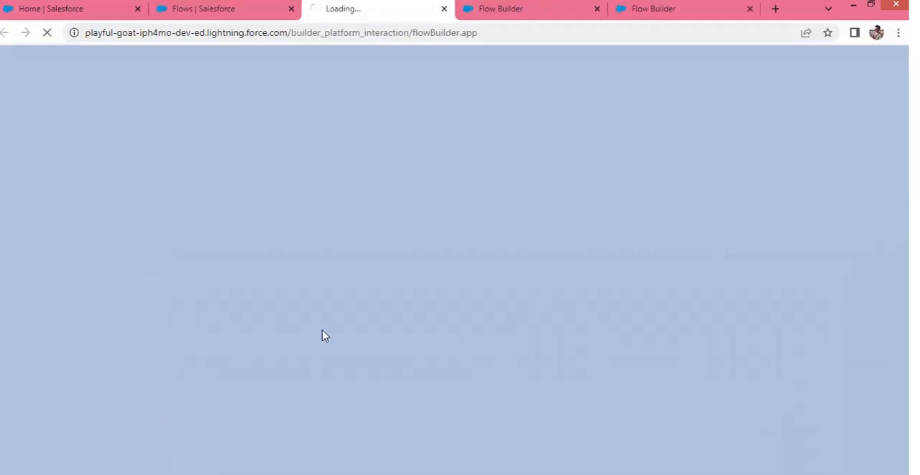
{"action": "left_click", "coordinate": [194, 253]}
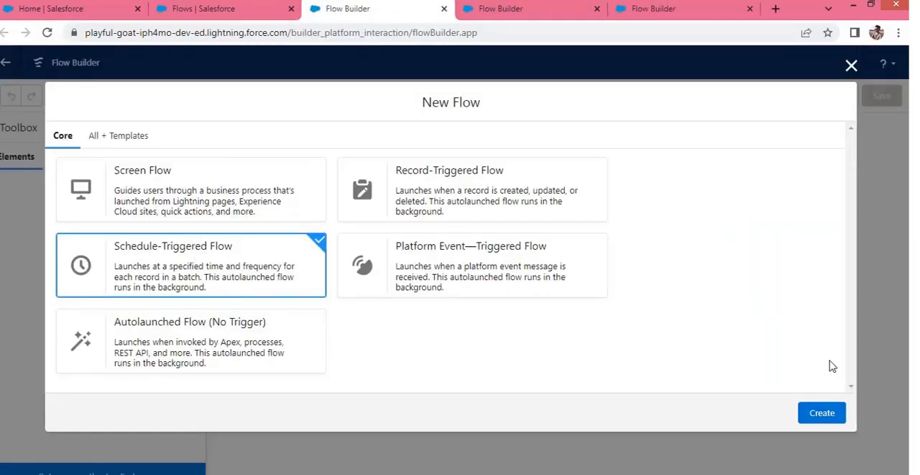
{"action": "left_click", "coordinate": [822, 412]}
Return to the Flows list and create another new flow of the Autolaunched Flow (No Trigger) type
{"action": "left_click", "coordinate": [232, 12]}
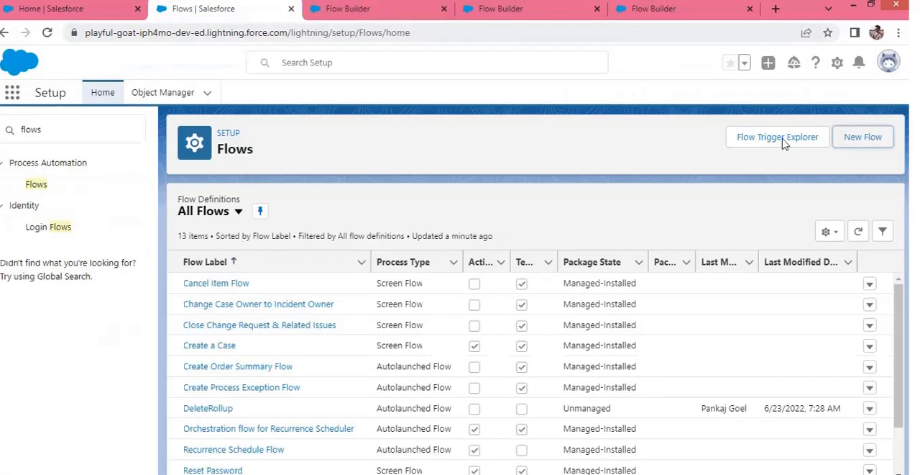
{"action": "left_click", "coordinate": [863, 138]}
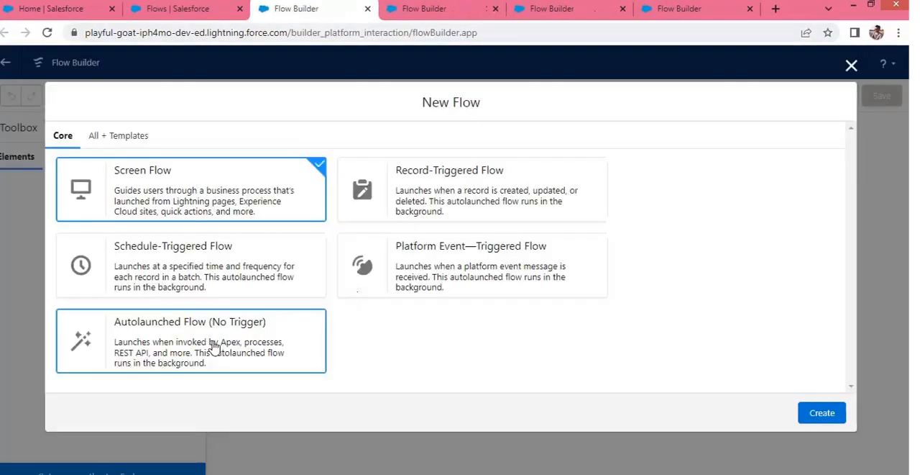
{"action": "left_click", "coordinate": [213, 346]}
{"action": "left_click", "coordinate": [818, 413]}
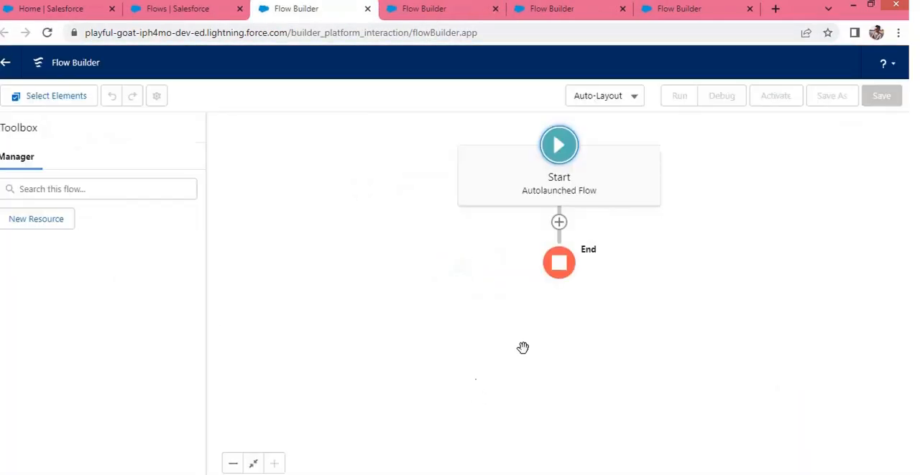
Go back to the Screen Flow and change its canvas layout to Free-Form
{"action": "left_click", "coordinate": [685, 11]}
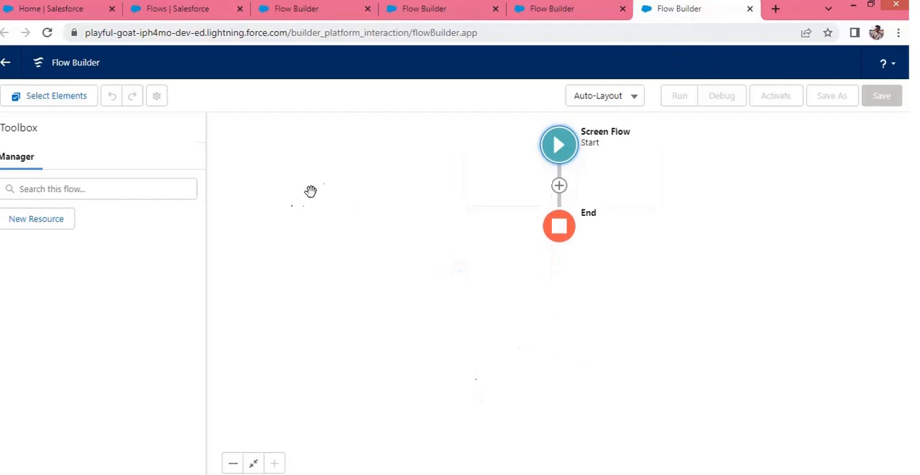
{"action": "left_click", "coordinate": [596, 101]}
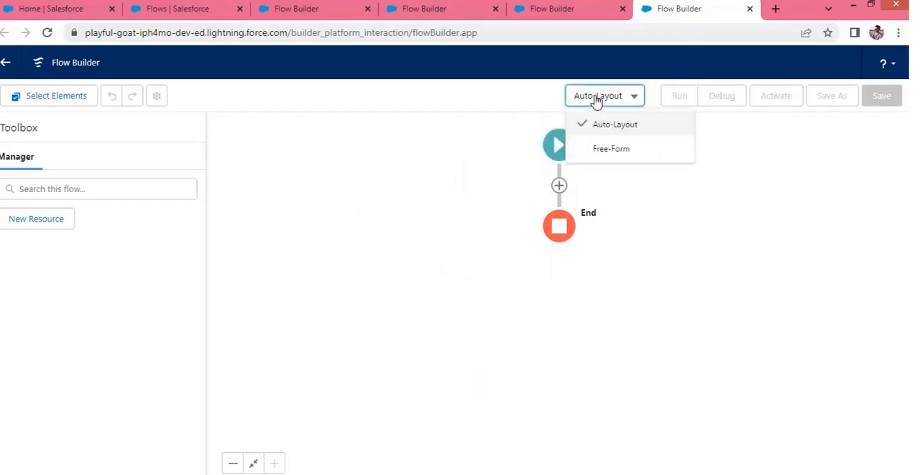
{"action": "left_click", "coordinate": [620, 147]}
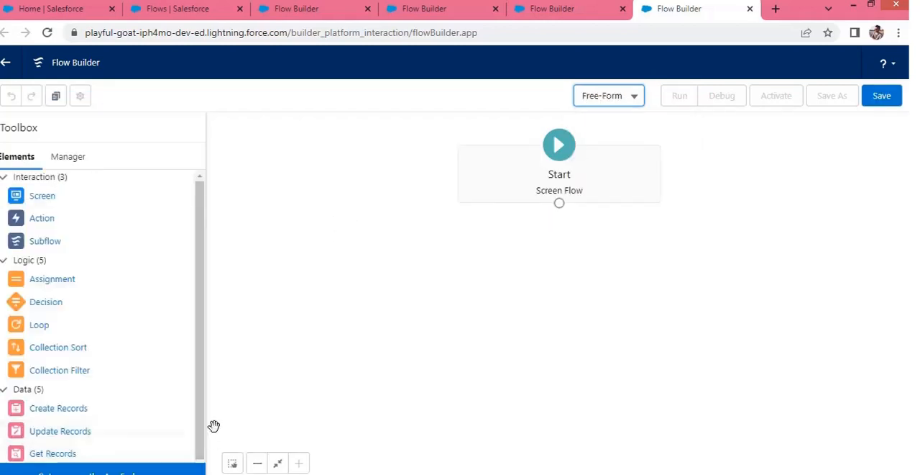
Create a new Variable resource with the API name "test" and the data type Text
{"action": "left_click", "coordinate": [70, 152]}
{"action": "left_click", "coordinate": [40, 220]}
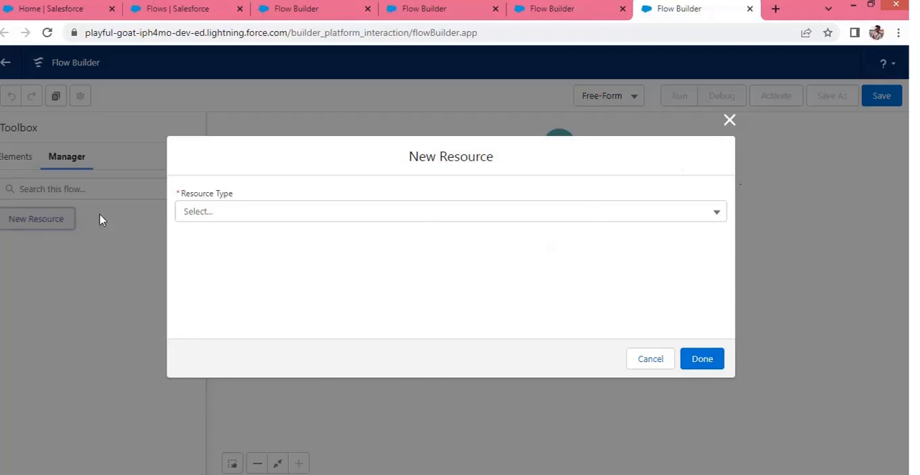
{"action": "left_click", "coordinate": [310, 216]}
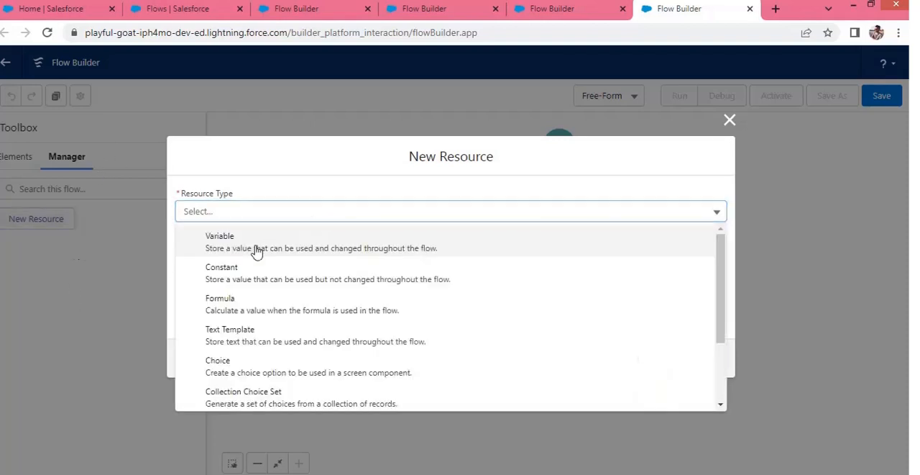
{"action": "left_click", "coordinate": [315, 249]}
{"action": "left_click", "coordinate": [242, 241]}
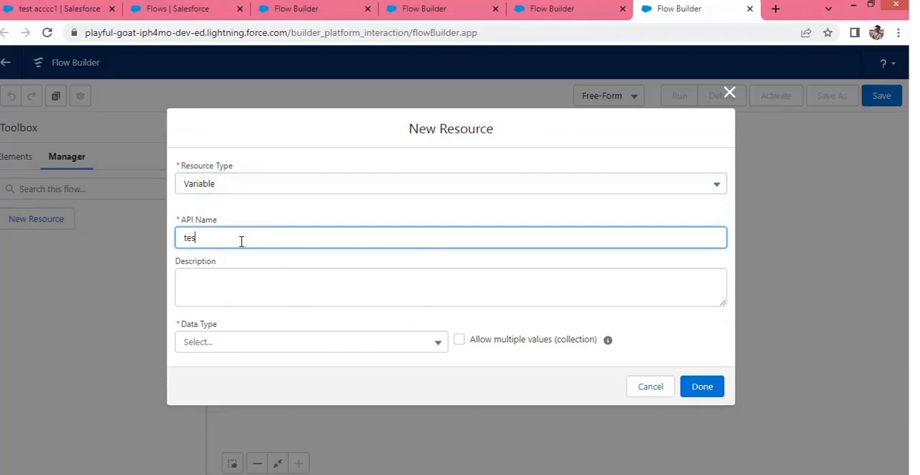
{"action": "left_click", "coordinate": [257, 345]}
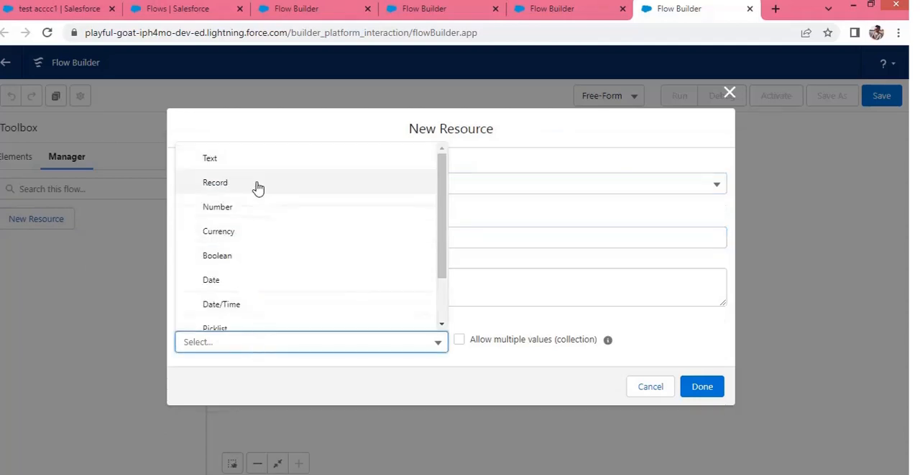
{"action": "left_click", "coordinate": [230, 158]}
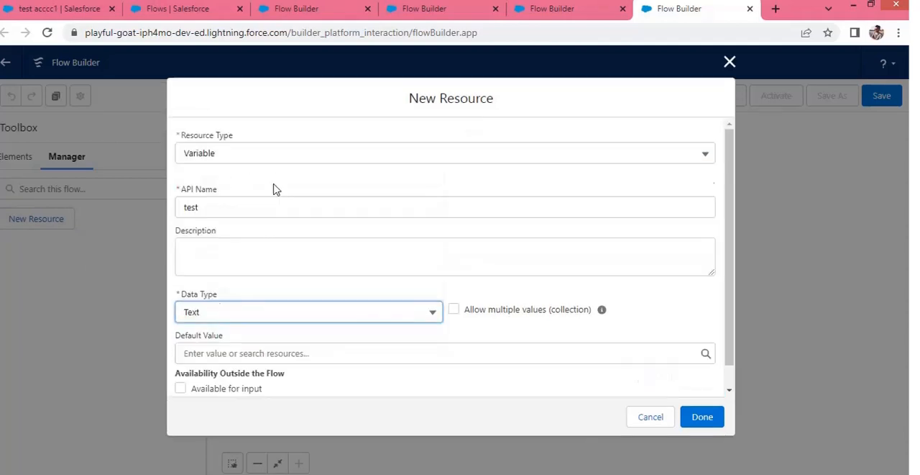
{"action": "left_click", "coordinate": [694, 417]}
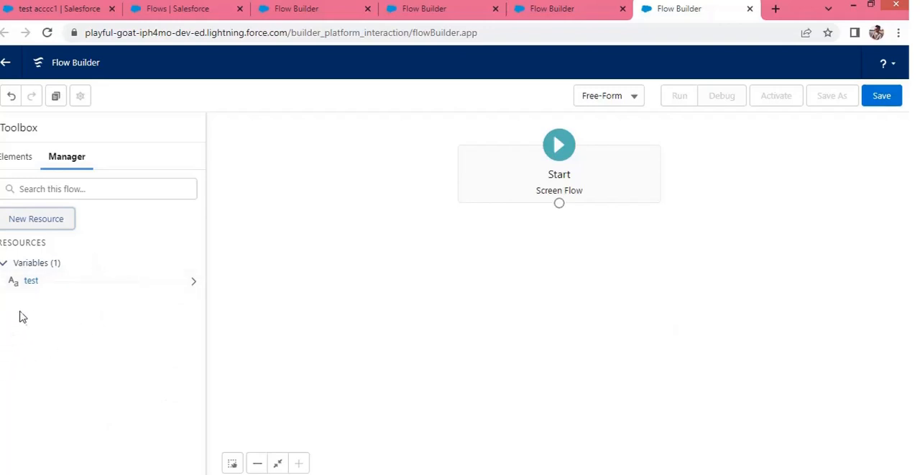
Add a Screen element below Start with the label "test" and API name "testing", and show the flow's resources and elements
{"action": "left_click", "coordinate": [8, 158]}
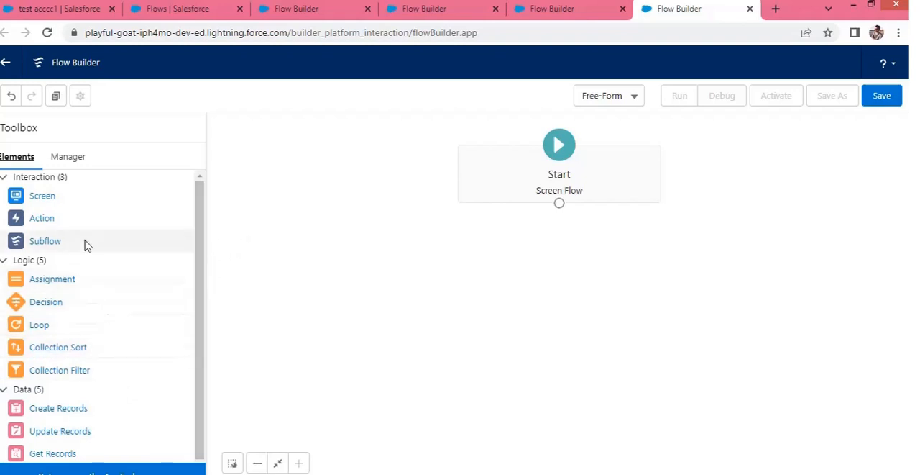
{"action": "left_click_drag", "start_coordinate": [42, 196], "coordinate": [525, 265]}
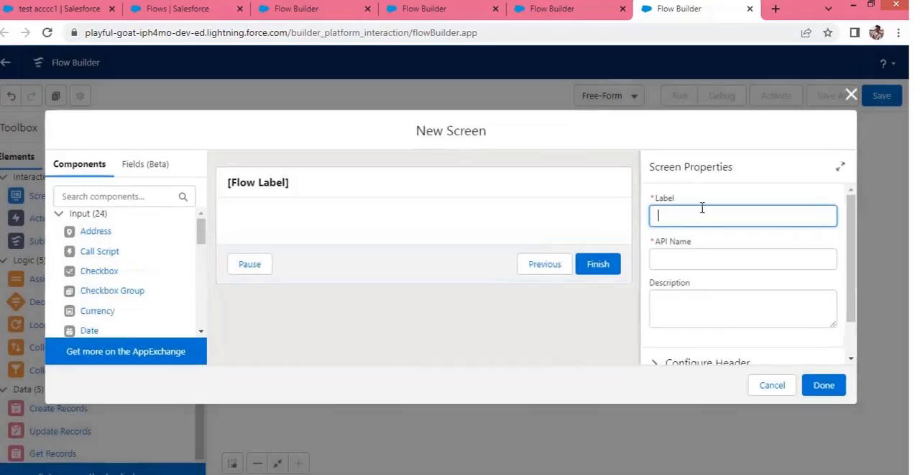
{"action": "type", "text": "test"}
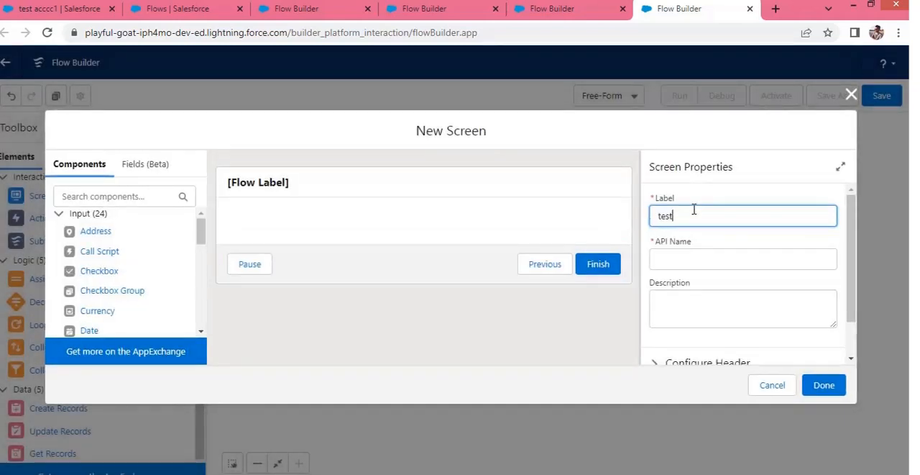
{"action": "left_click", "coordinate": [821, 392]}
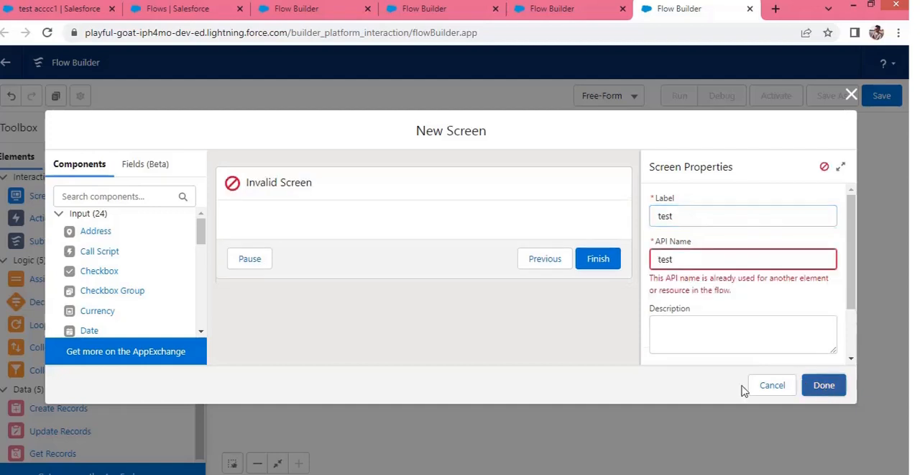
{"action": "left_click", "coordinate": [701, 256]}
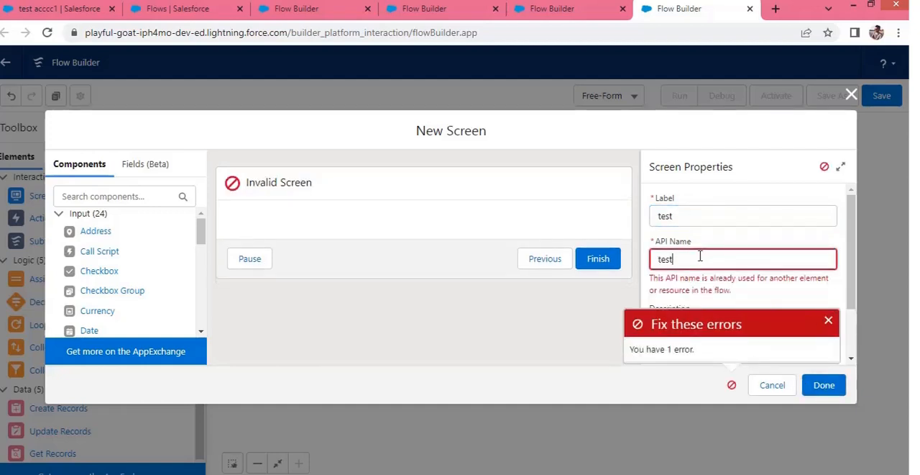
{"action": "type", "text": "ing"}
{"action": "left_click", "coordinate": [824, 387]}
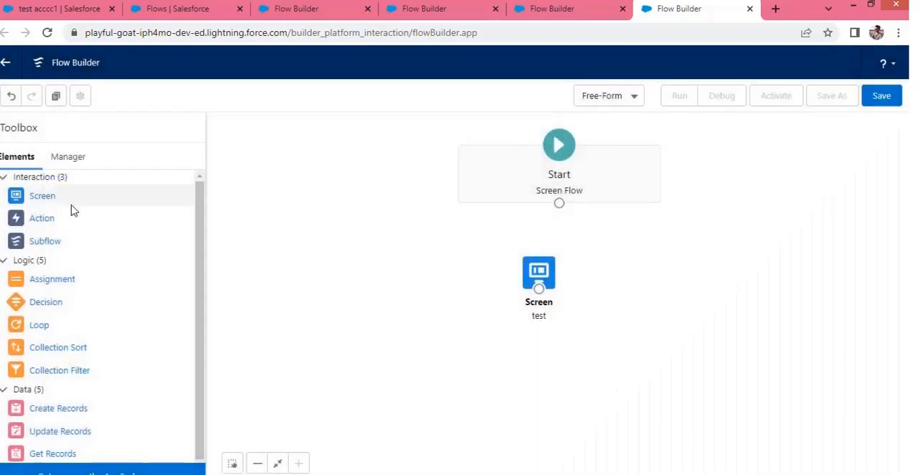
{"action": "left_click", "coordinate": [67, 156]}
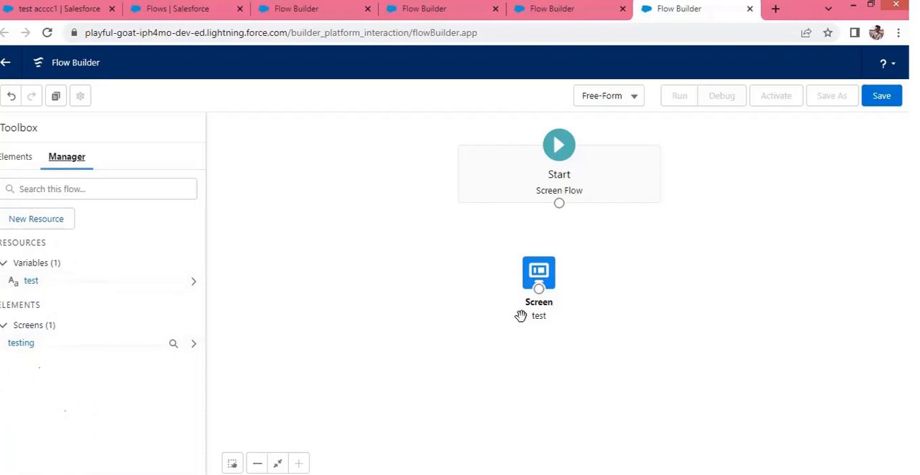
Go to the Record-Triggered Flow, dismiss its start configuration, and change its canvas layout to Free-Form
{"action": "left_click", "coordinate": [10, 158]}
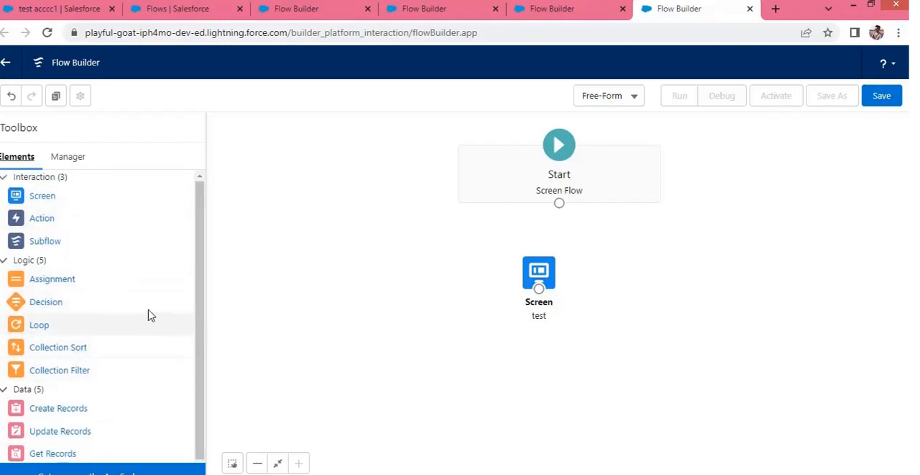
{"action": "left_click", "coordinate": [555, 20]}
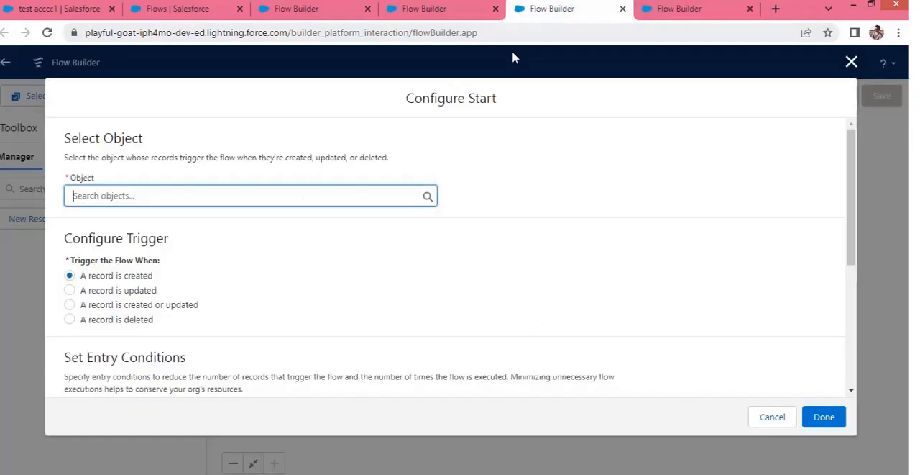
{"action": "left_click", "coordinate": [852, 62]}
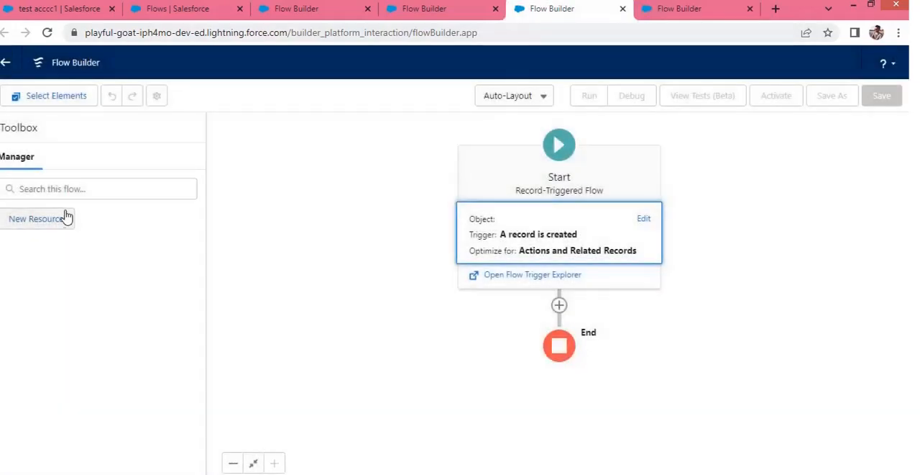
{"action": "left_click", "coordinate": [64, 216]}
{"action": "left_click", "coordinate": [730, 120]}
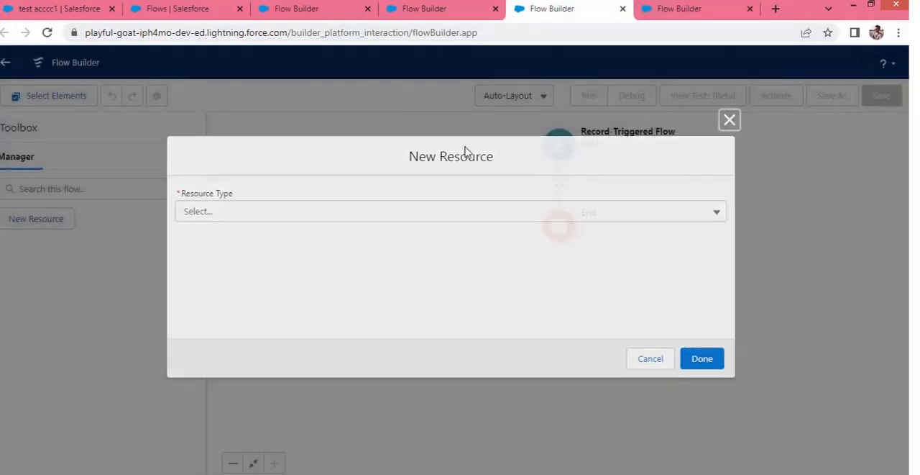
{"action": "left_click", "coordinate": [515, 95]}
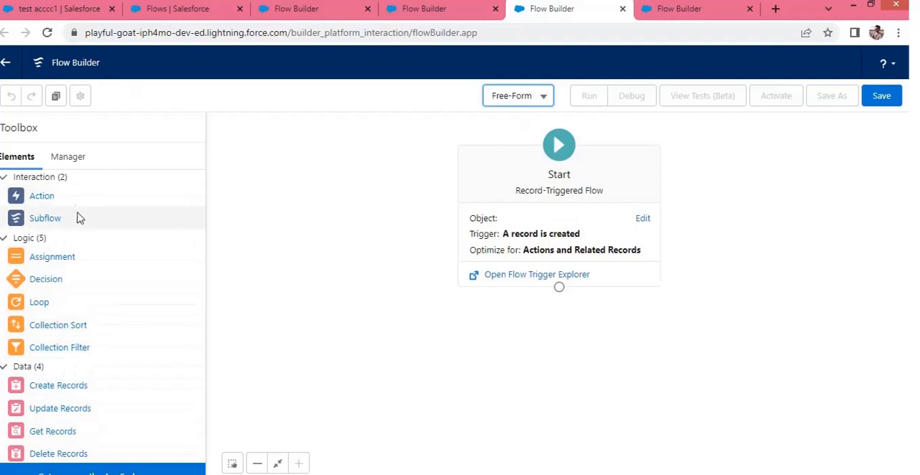
Change the canvas layout of both the Schedule-Triggered Flow and the Autolaunched Flow to Free-Form
{"action": "left_click", "coordinate": [451, 10]}
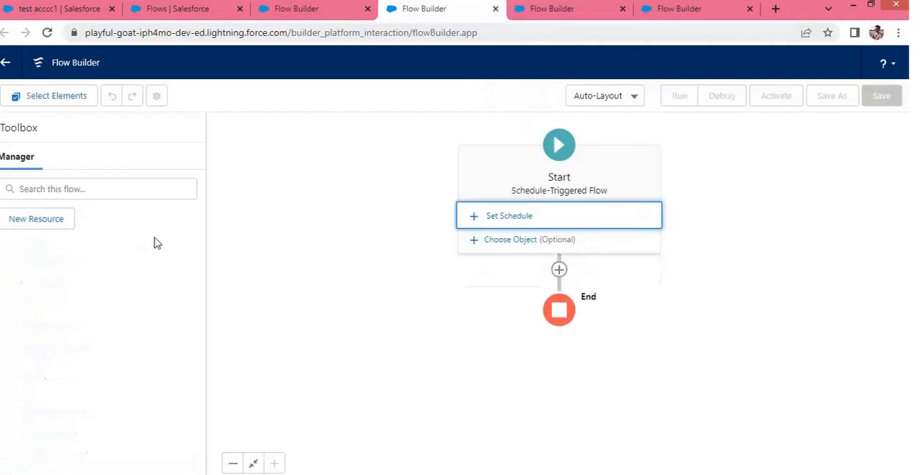
{"action": "left_click", "coordinate": [578, 98]}
{"action": "left_click", "coordinate": [605, 151]}
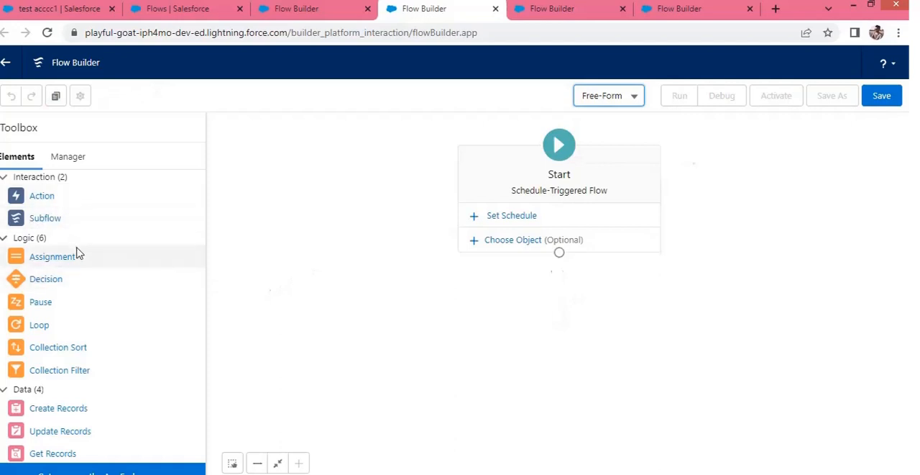
{"action": "left_click", "coordinate": [314, 12]}
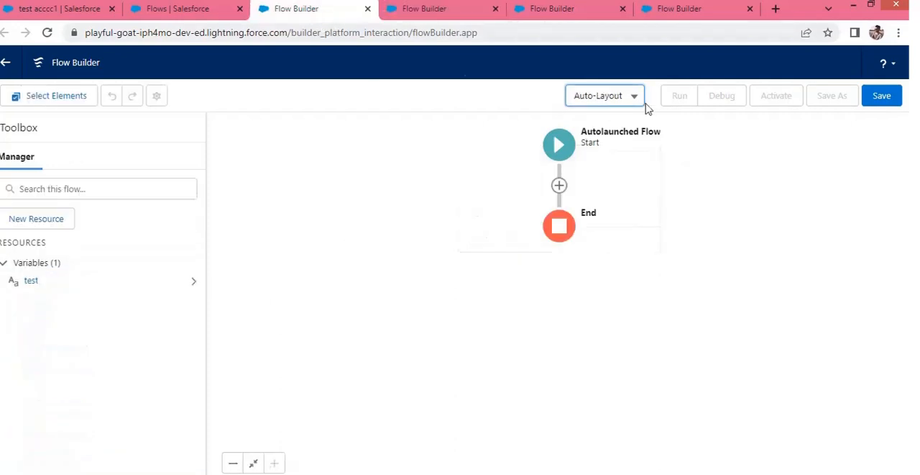
{"action": "left_click", "coordinate": [635, 99]}
{"action": "left_click", "coordinate": [632, 150]}
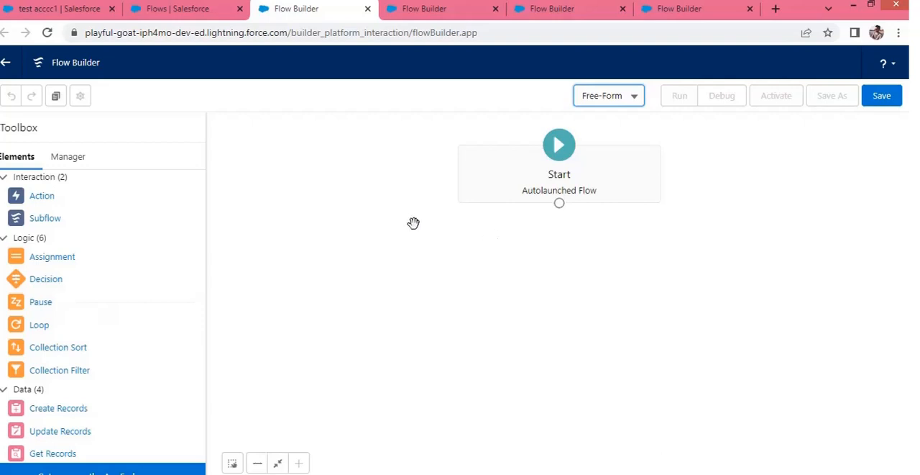
Compare the elements offered in the Schedule-Triggered Flow, the Record-Triggered Flow and the Screen Flow
{"action": "left_click", "coordinate": [450, 13]}
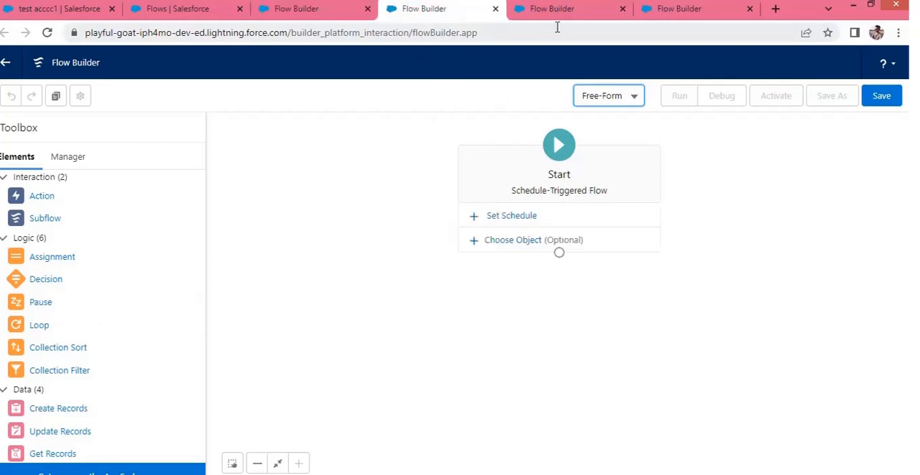
{"action": "left_click", "coordinate": [553, 10]}
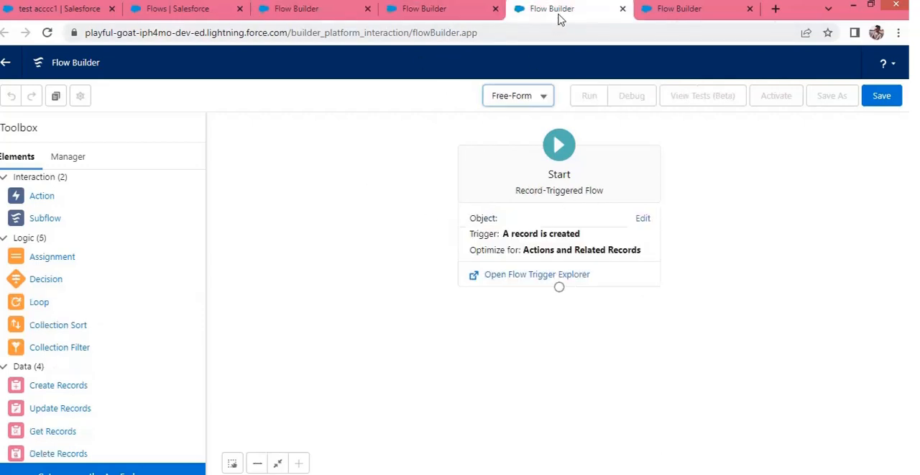
{"action": "left_click", "coordinate": [680, 10]}
{"action": "scroll", "coordinate": [127, 327], "scroll_direction": "down", "scroll_amount": 1}
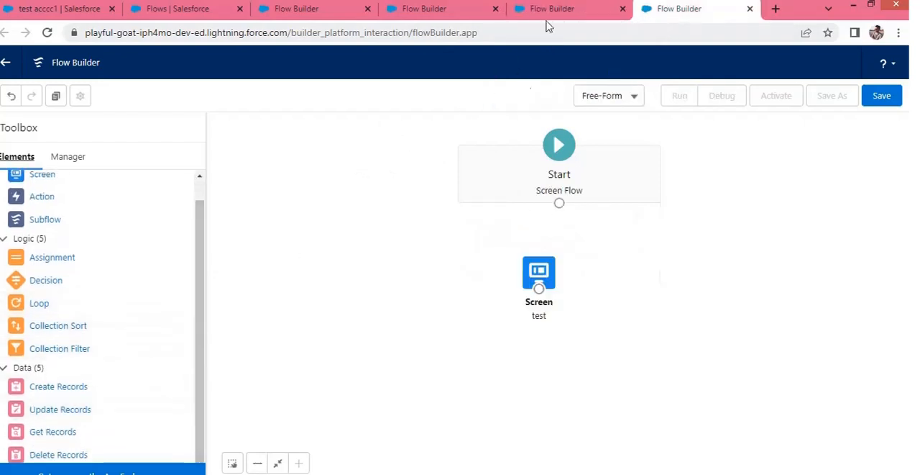
{"action": "left_click", "coordinate": [568, 9]}
{"action": "left_click", "coordinate": [68, 156]}
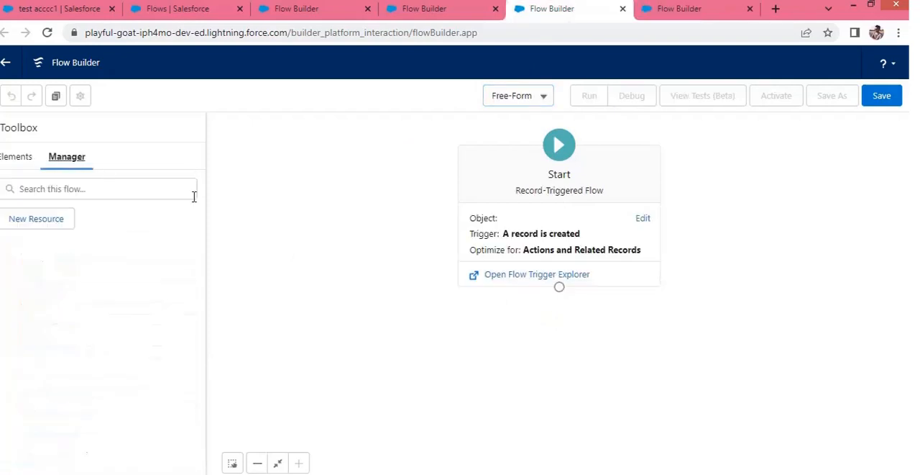
{"action": "left_click", "coordinate": [692, 13]}
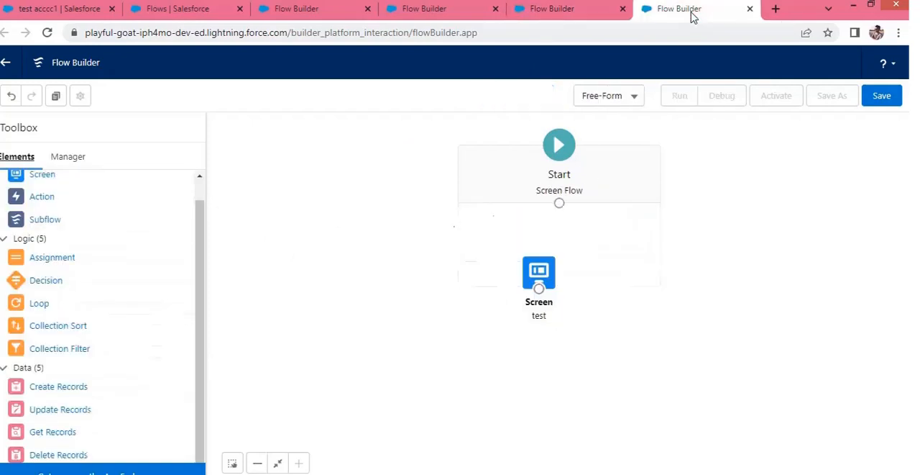
{"action": "scroll", "coordinate": [86, 209], "scroll_direction": "up", "scroll_amount": 1}
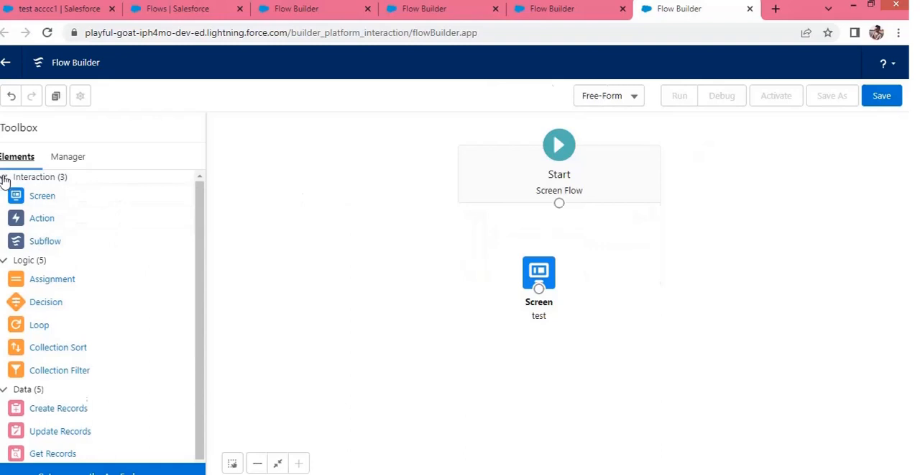
Compare the resource types offered for a new resource in the Screen Flow and in the Record-Triggered Flow
{"action": "left_click", "coordinate": [67, 158]}
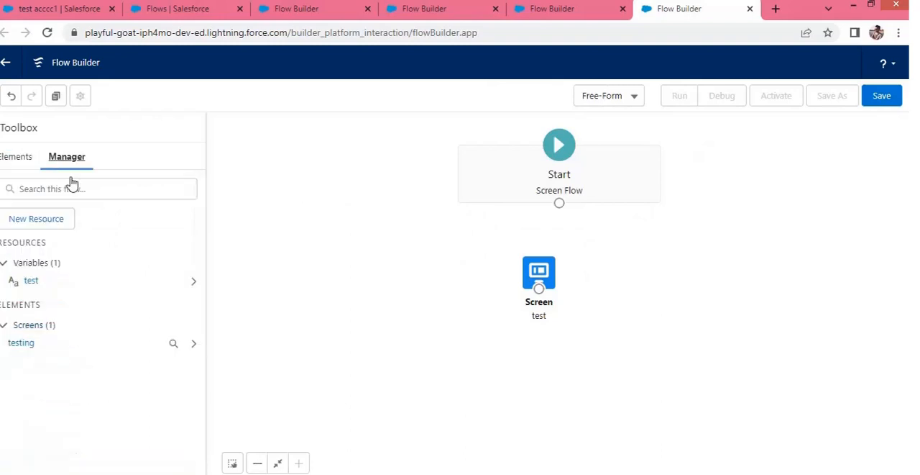
{"action": "left_click", "coordinate": [55, 224]}
{"action": "left_click", "coordinate": [294, 208]}
{"action": "scroll", "coordinate": [272, 290], "scroll_direction": "down", "scroll_amount": 3}
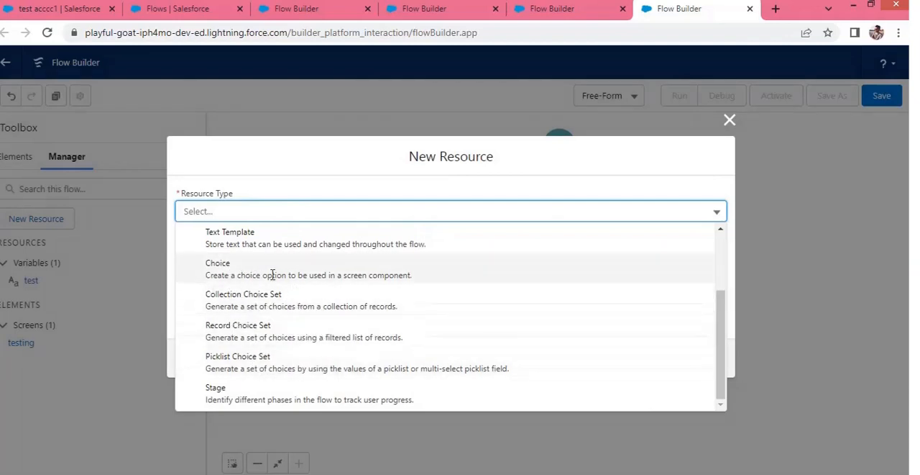
{"action": "left_click", "coordinate": [584, 10]}
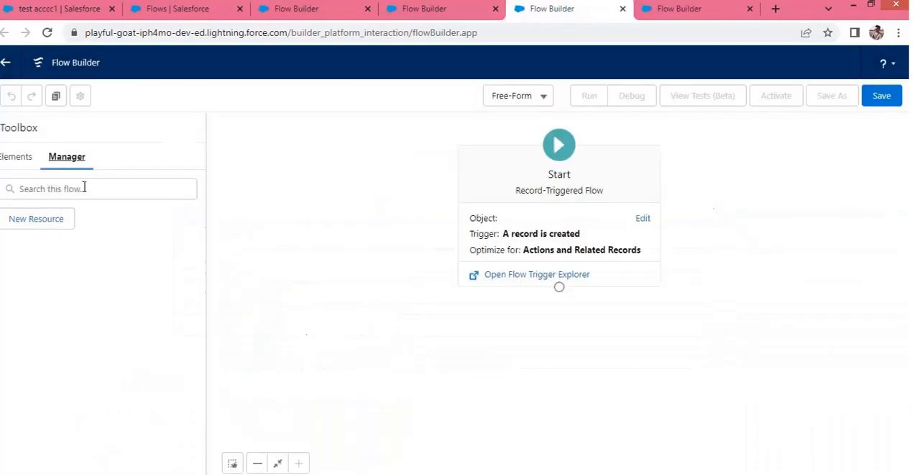
{"action": "left_click", "coordinate": [56, 220]}
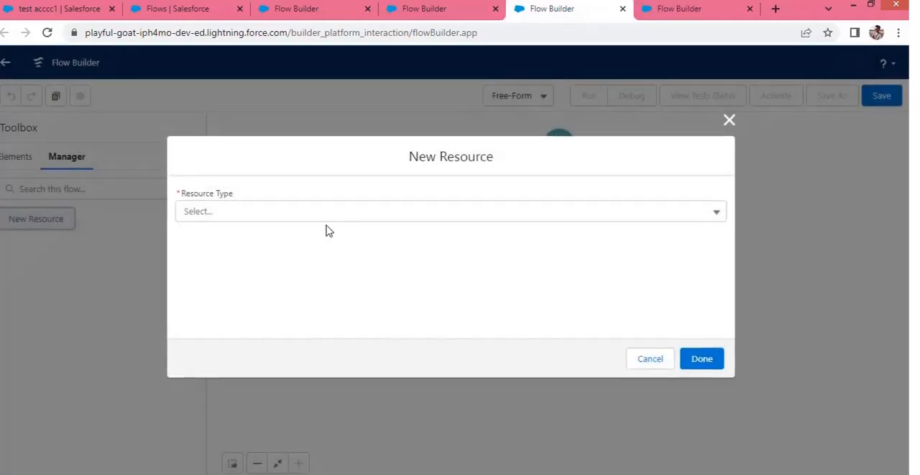
{"action": "left_click", "coordinate": [298, 208]}
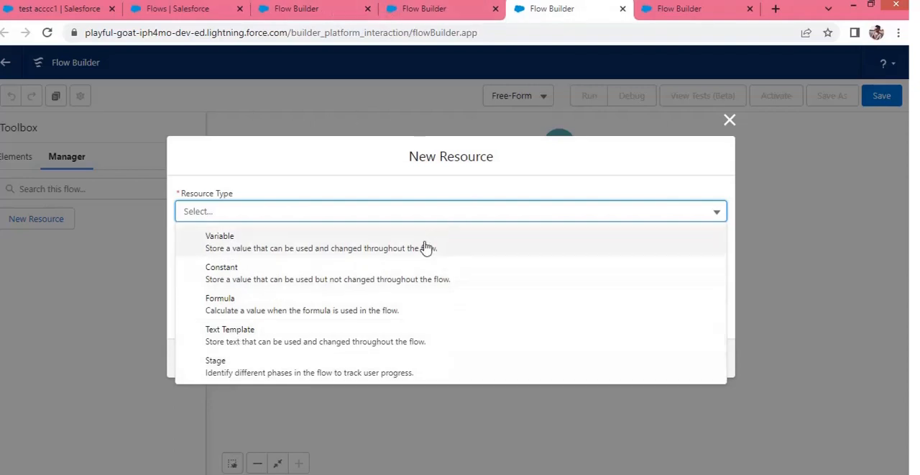
Review the Screen Flow's new resource types again, including the choice sets, and close without creating a resource
{"action": "left_click", "coordinate": [679, 8]}
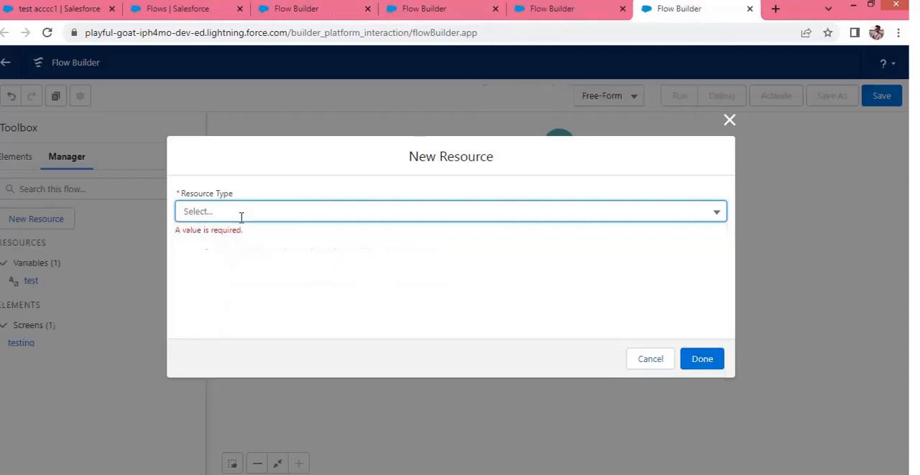
{"action": "left_click", "coordinate": [240, 213]}
{"action": "scroll", "coordinate": [262, 363], "scroll_direction": "down", "scroll_amount": 2}
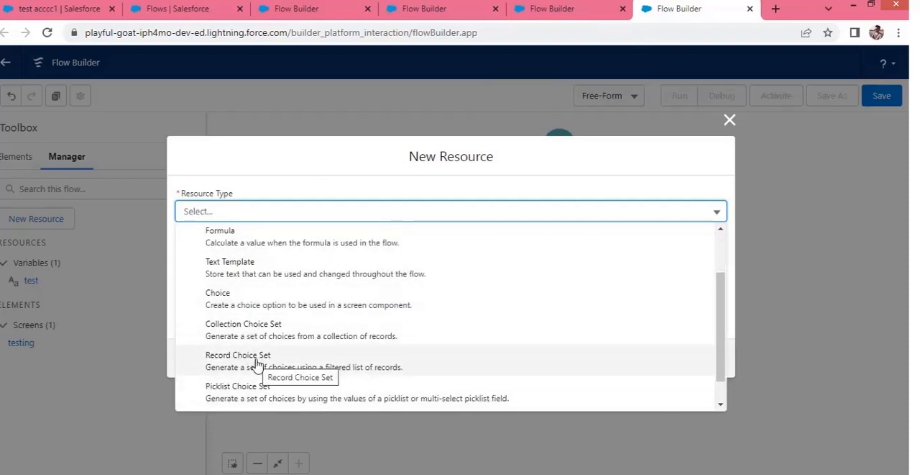
{"action": "left_click", "coordinate": [731, 121]}
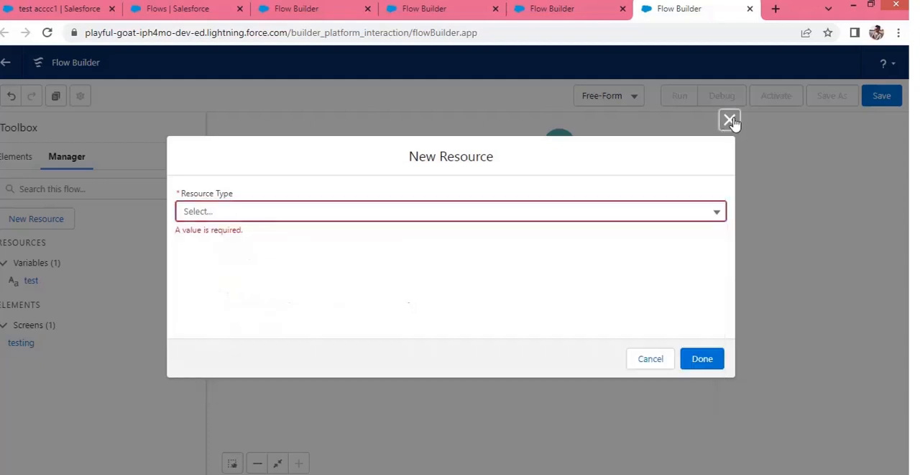
{"action": "left_click", "coordinate": [724, 118]}
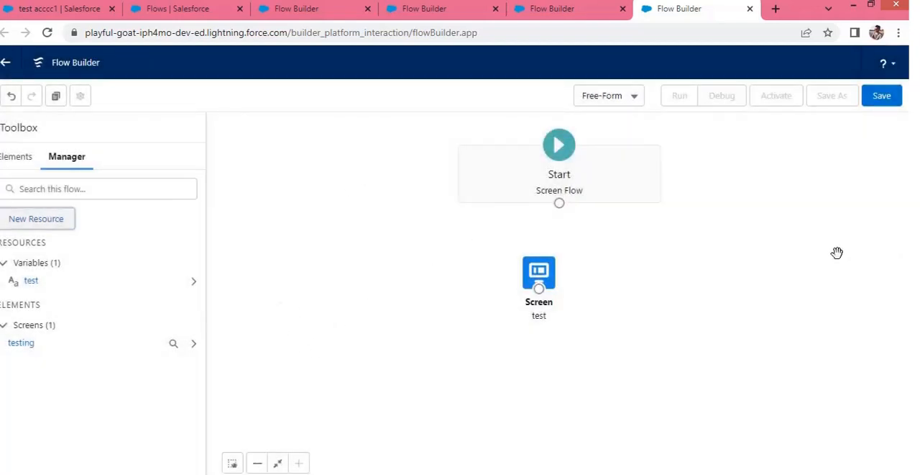
Move the "test" Screen element to the lower left of Start and connect Start to it
{"action": "left_click_drag", "start_coordinate": [540, 282], "coordinate": [433, 278]}
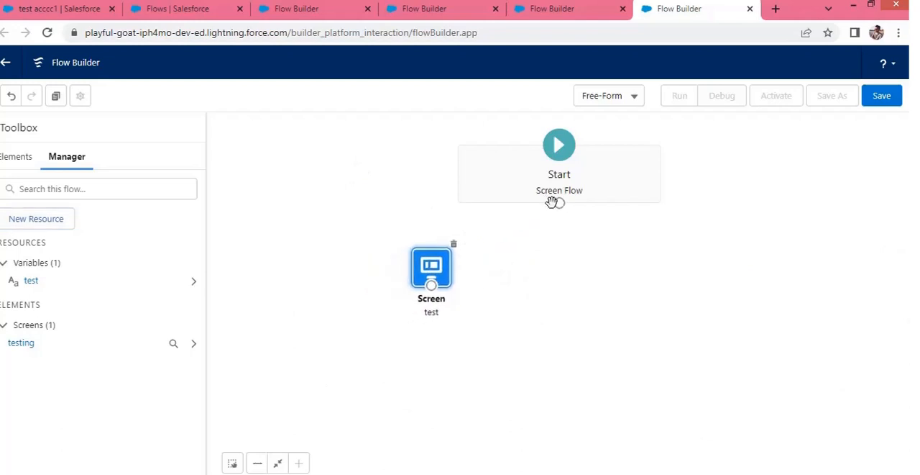
{"action": "left_click_drag", "start_coordinate": [557, 205], "coordinate": [430, 285]}
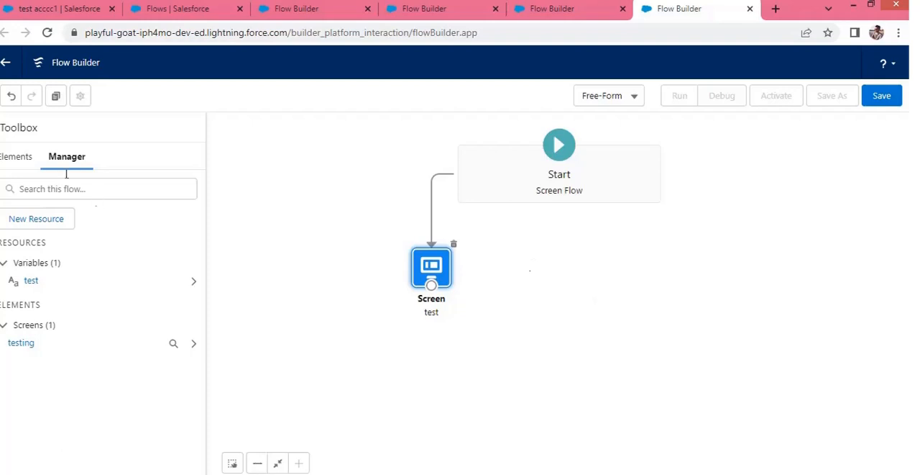
{"action": "left_click", "coordinate": [18, 158]}
{"action": "left_click", "coordinate": [66, 162]}
Review the Screen Flow's available elements and change its canvas layout to Auto-Layout
{"action": "left_click", "coordinate": [613, 98]}
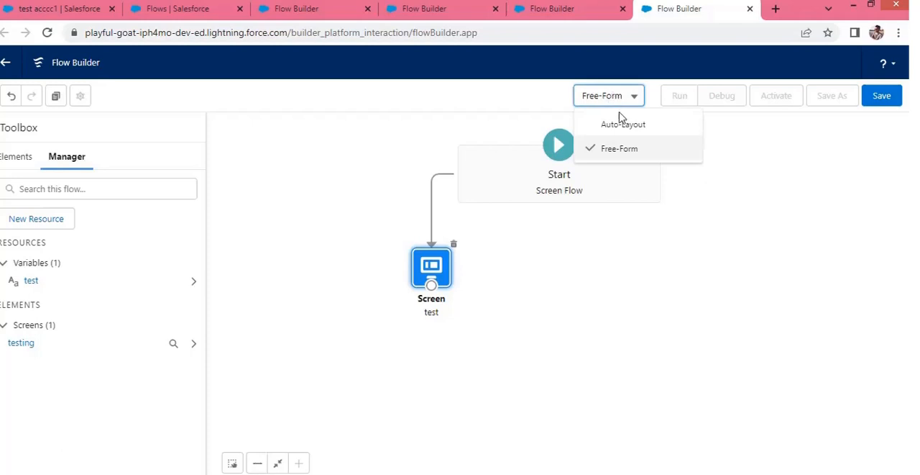
{"action": "left_click", "coordinate": [627, 144]}
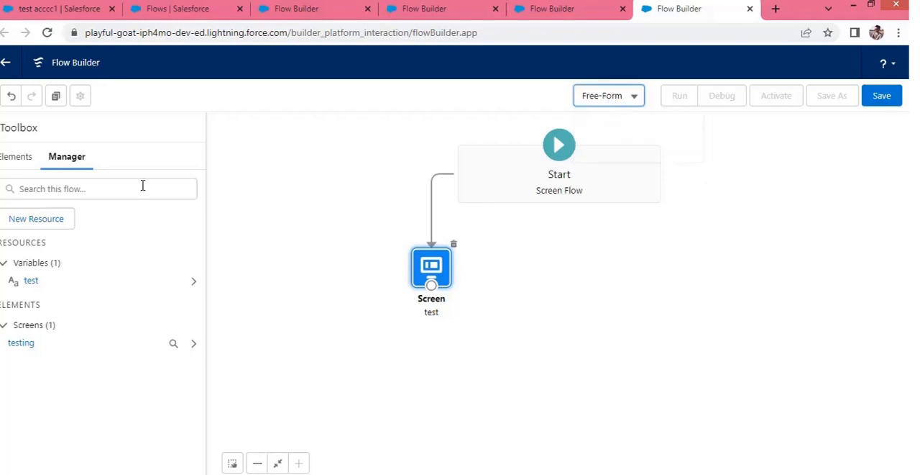
{"action": "left_click", "coordinate": [17, 156]}
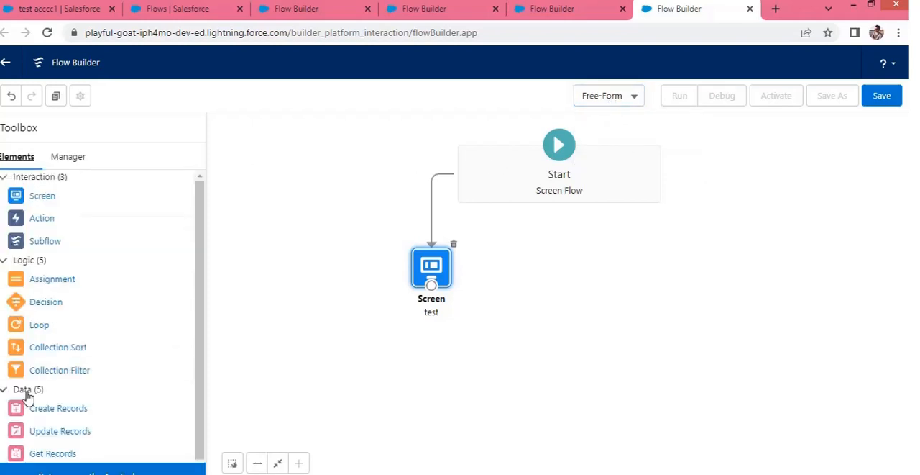
{"action": "left_click", "coordinate": [614, 95]}
{"action": "left_click", "coordinate": [612, 125]}
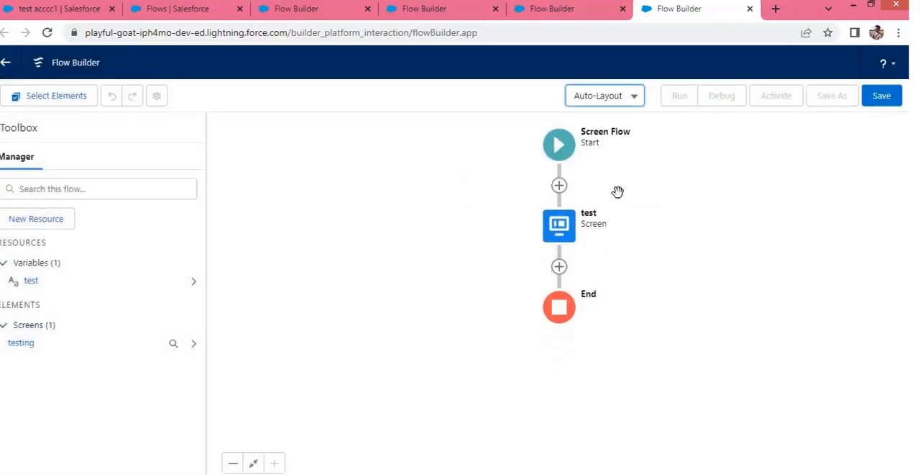
Look through the elements that can be added between Start and the "test" screen, and close the list
{"action": "left_click", "coordinate": [560, 185]}
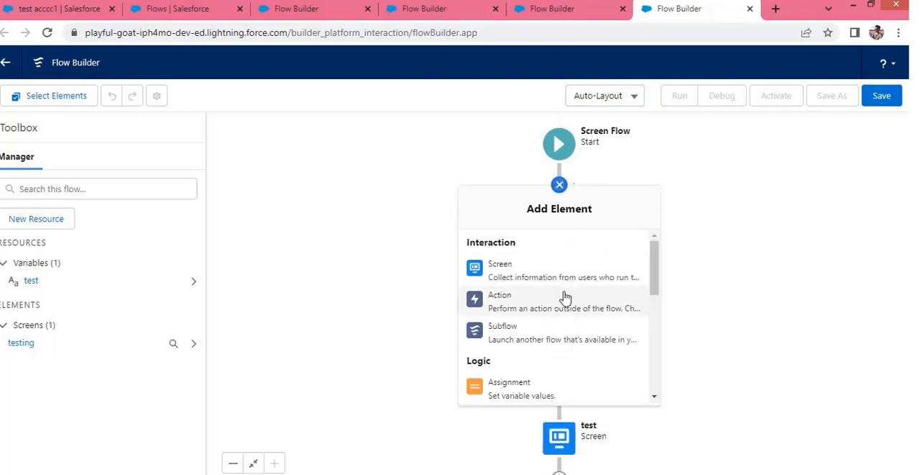
{"action": "scroll", "coordinate": [565, 298], "scroll_direction": "down", "scroll_amount": 4}
{"action": "scroll", "coordinate": [575, 317], "scroll_direction": "down", "scroll_amount": 2}
{"action": "scroll", "coordinate": [586, 313], "scroll_direction": "up", "scroll_amount": 5}
{"action": "scroll", "coordinate": [536, 327], "scroll_direction": "down", "scroll_amount": 4}
{"action": "scroll", "coordinate": [530, 336], "scroll_direction": "down", "scroll_amount": 3}
{"action": "left_click", "coordinate": [419, 276]}
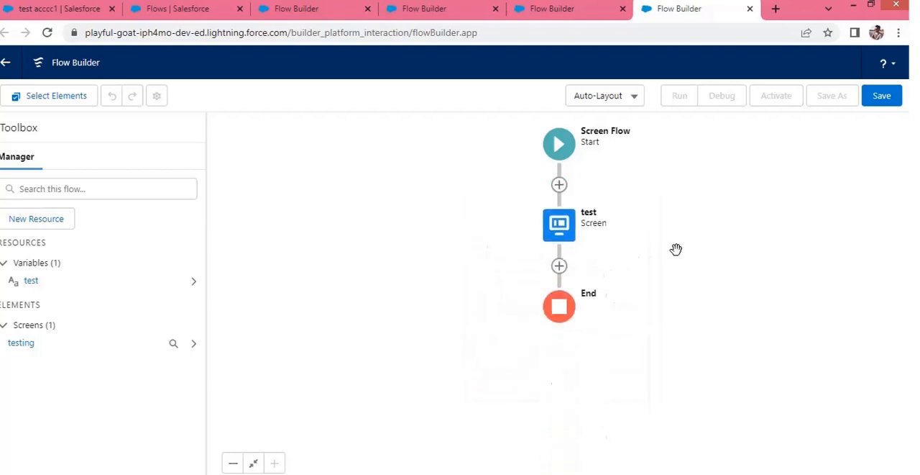
Change the Screen Flow's layout back to Free-Form and try adding an Action element beside the "test" screen
{"action": "left_click", "coordinate": [609, 101]}
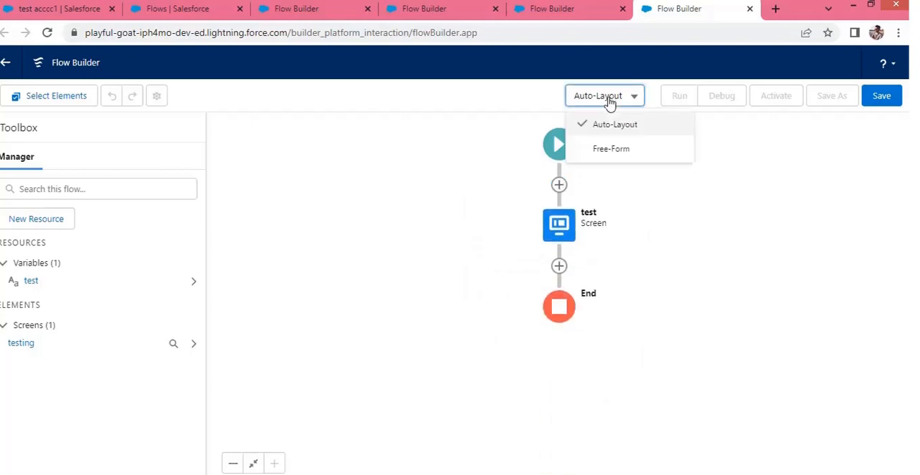
{"action": "left_click", "coordinate": [603, 147]}
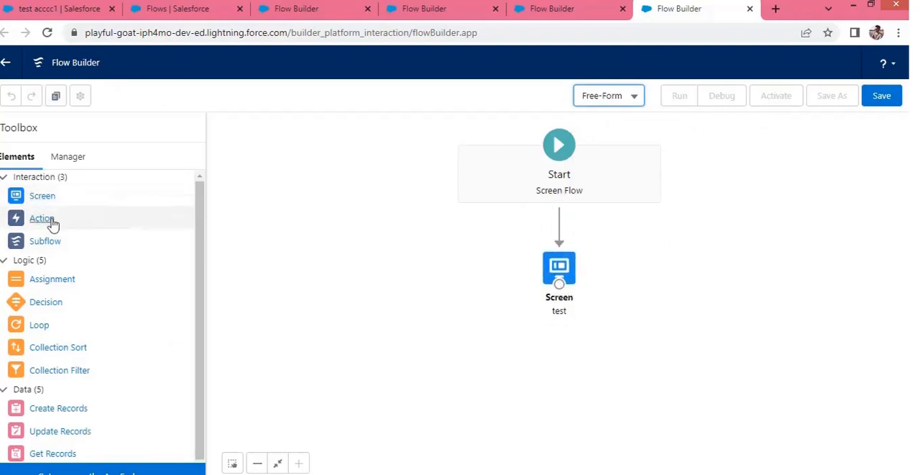
{"action": "left_click_drag", "start_coordinate": [53, 224], "coordinate": [666, 287]}
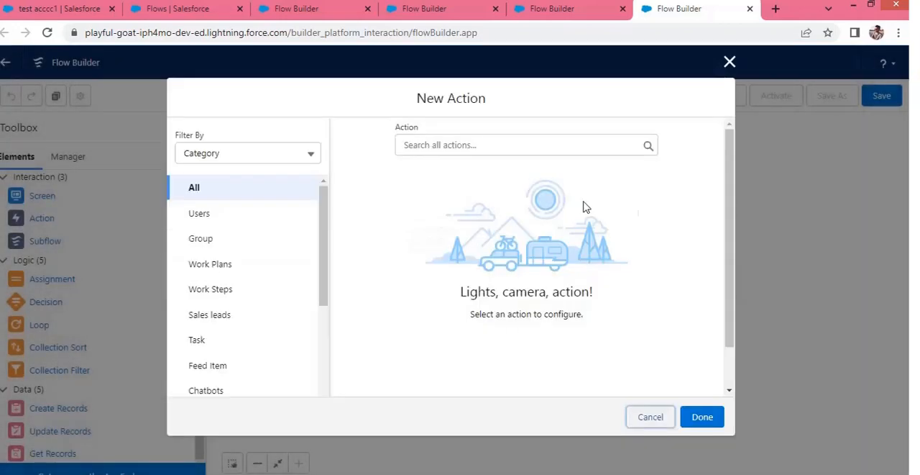
{"action": "left_click", "coordinate": [730, 62]}
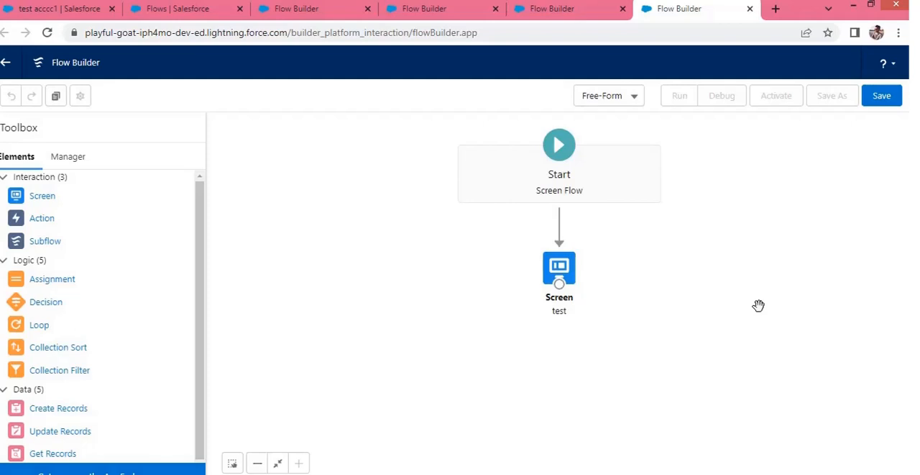
{"action": "left_click", "coordinate": [591, 95]}
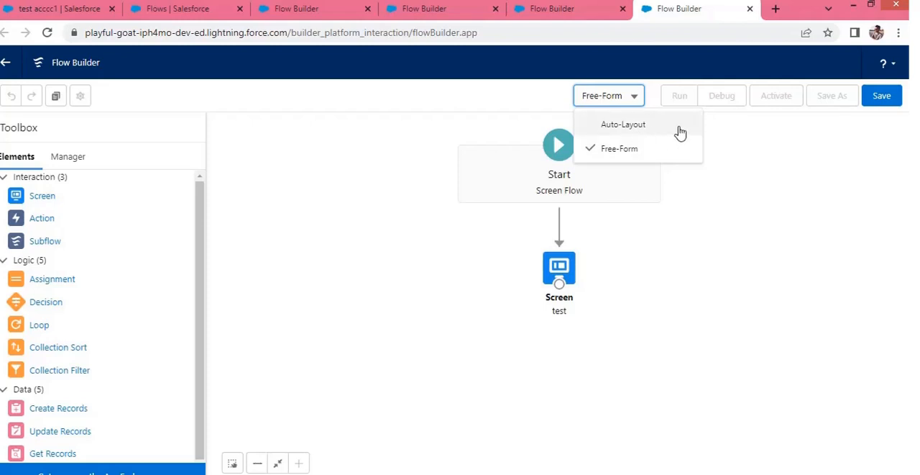
{"action": "left_click", "coordinate": [381, 152]}
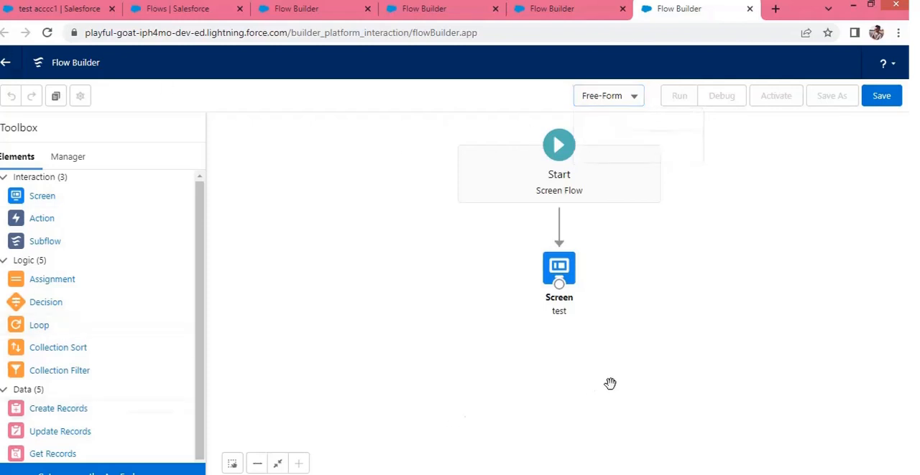